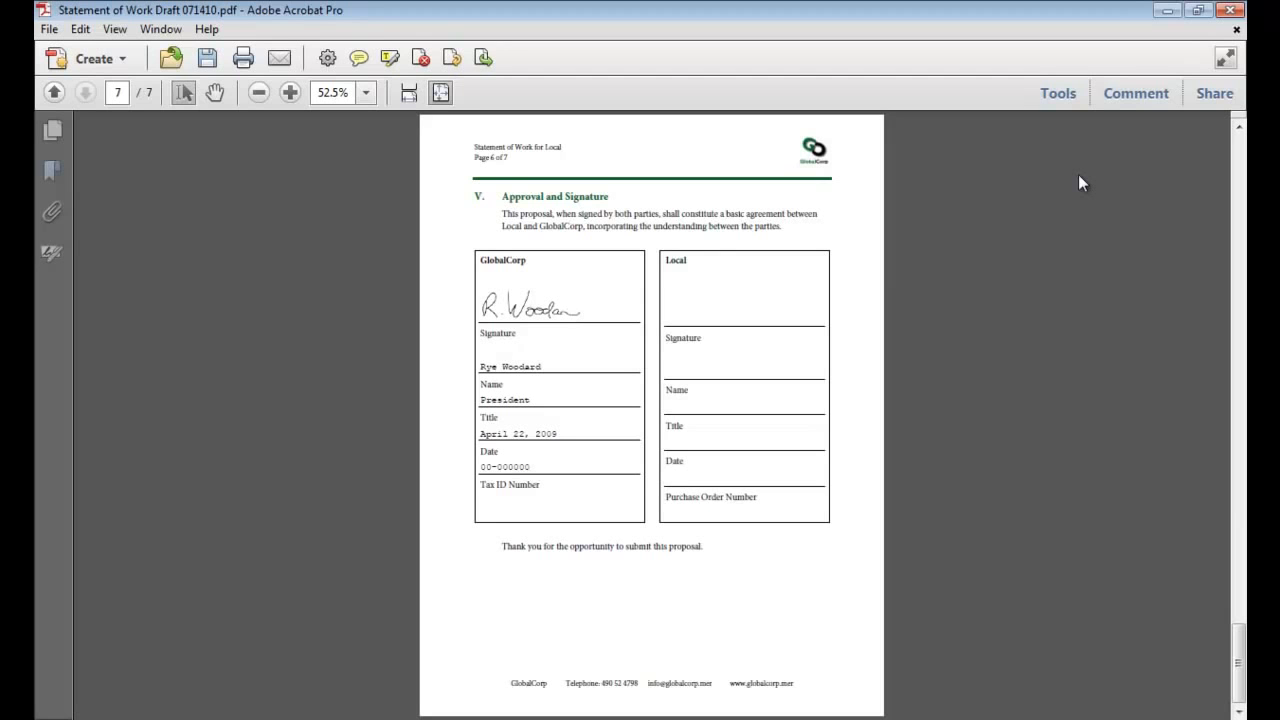
# Expand the Sign & Certify tools and add Sign Document to the quick tools.
pyautogui.click(1065, 106)
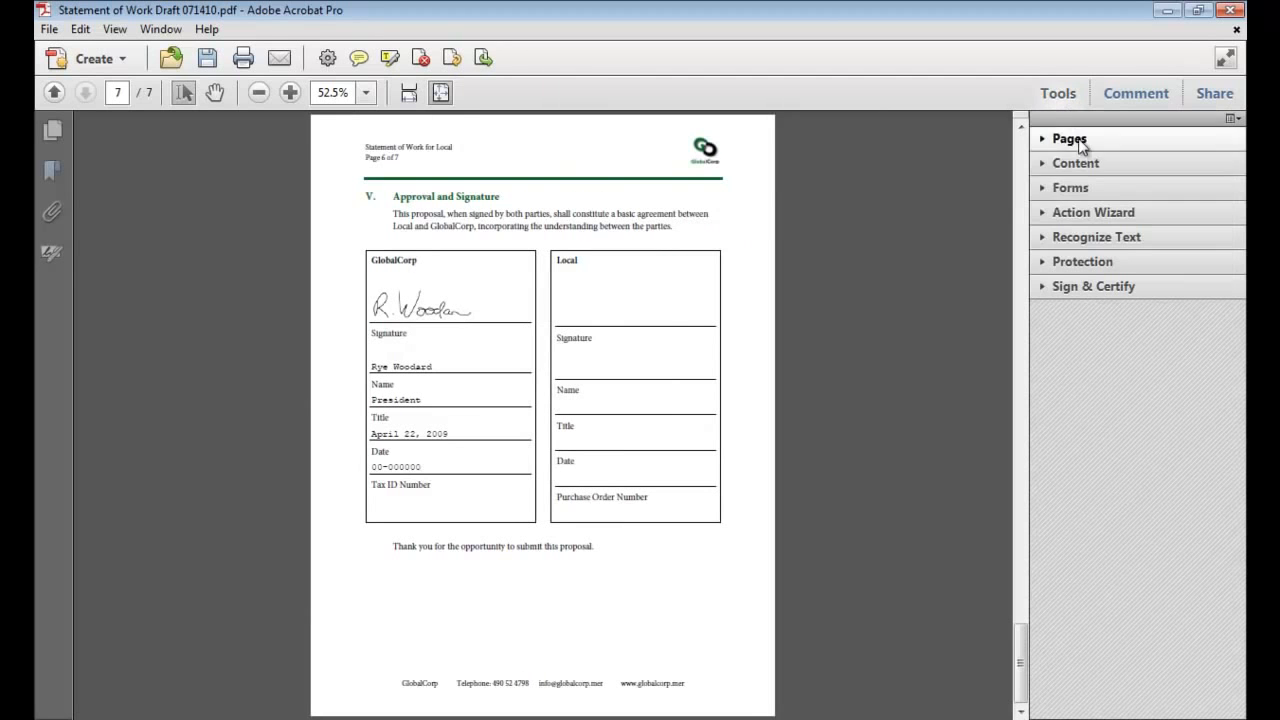
pyautogui.click(1176, 290)
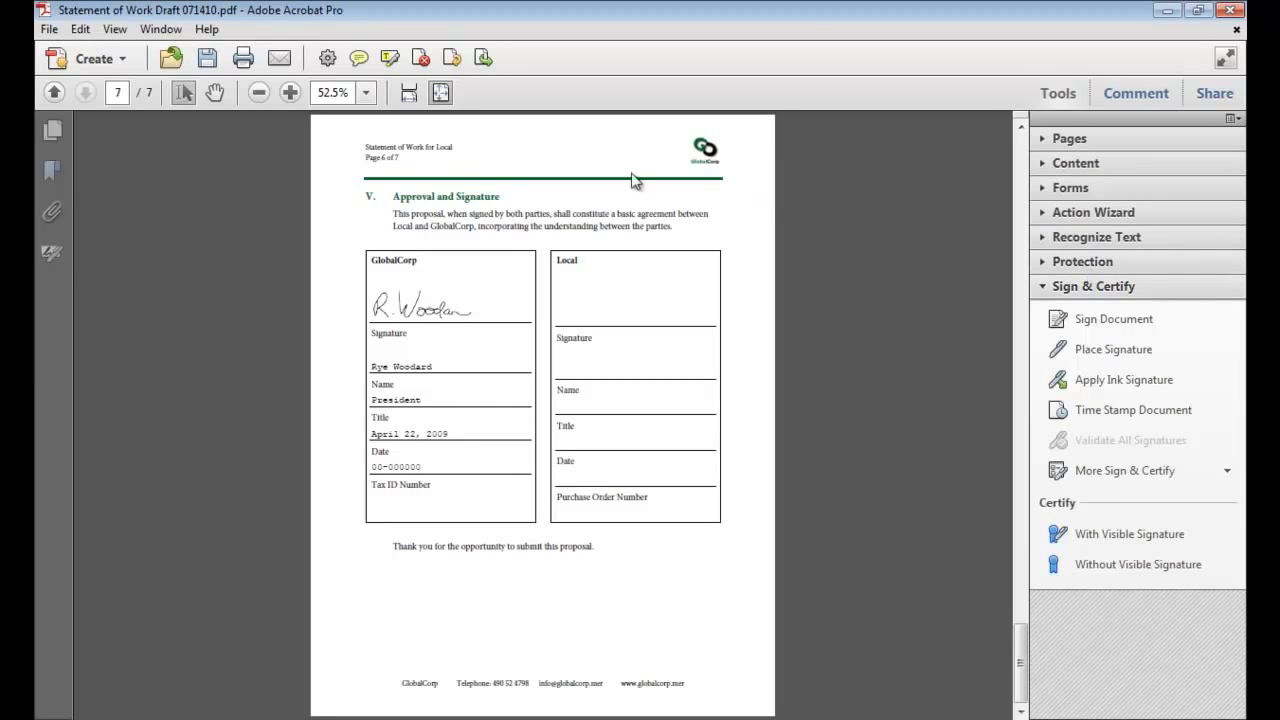
pyautogui.click(333, 63)
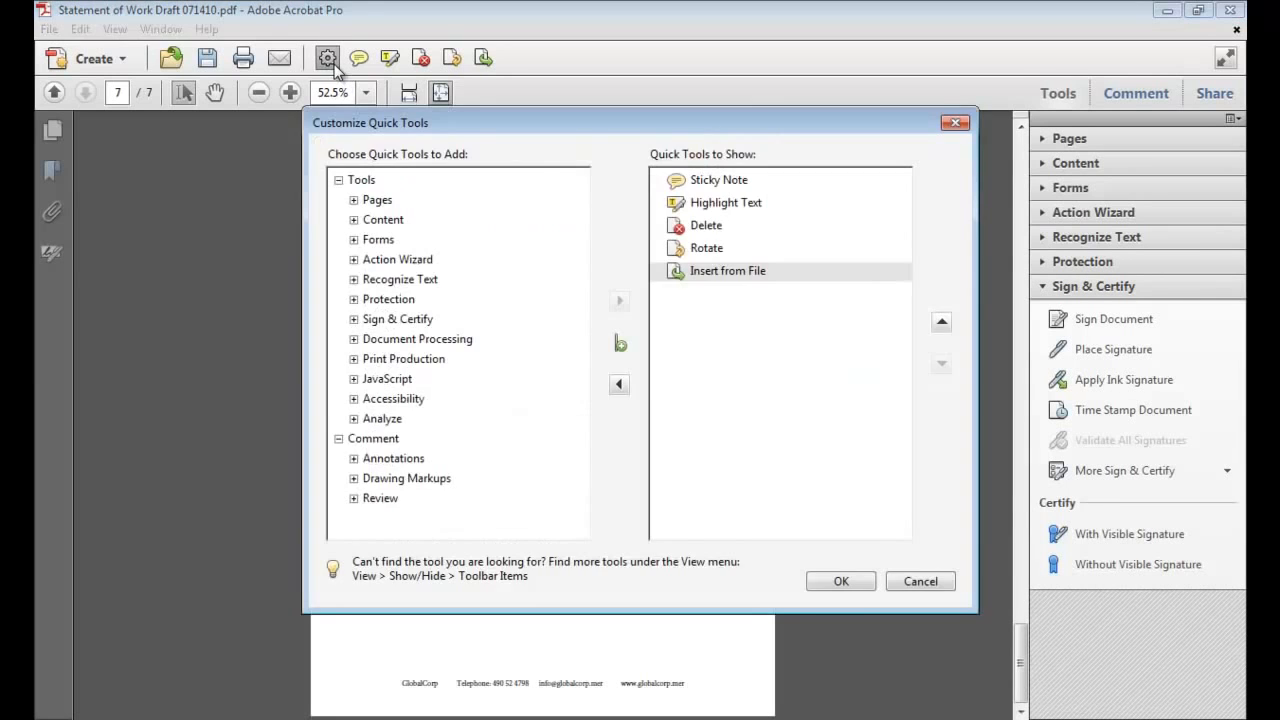
pyautogui.click(353, 319)
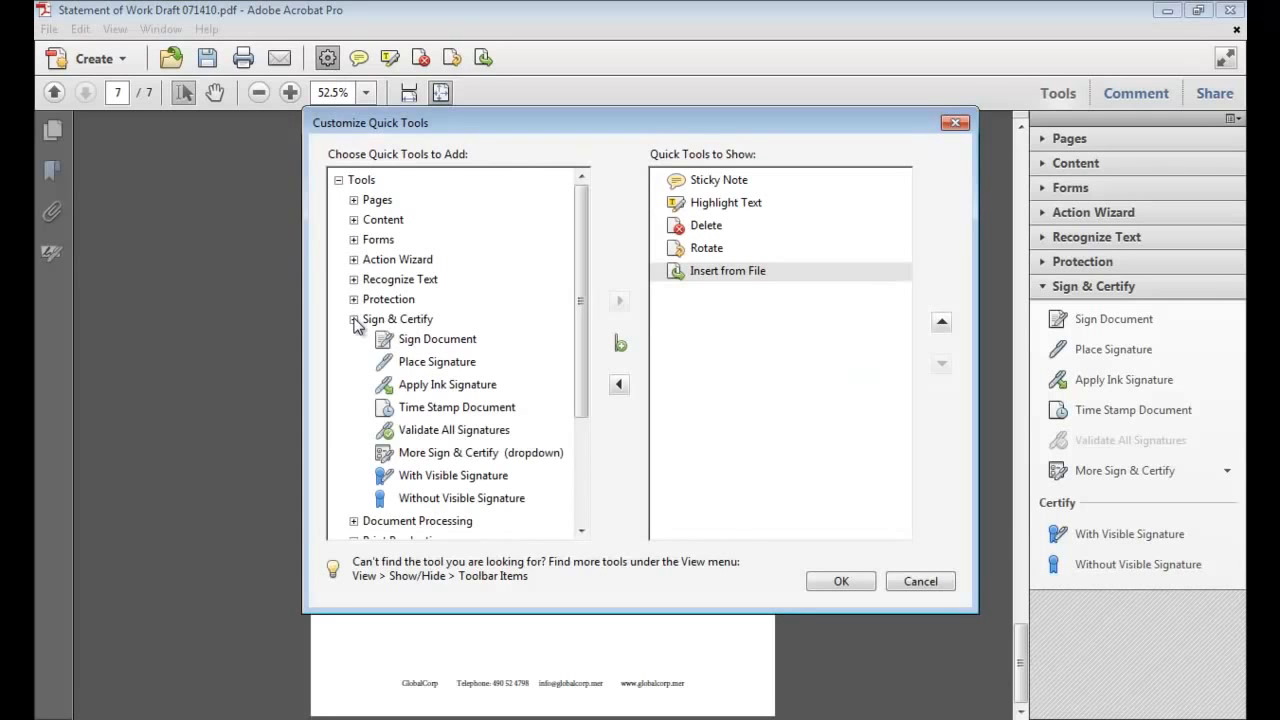
pyautogui.click(413, 341)
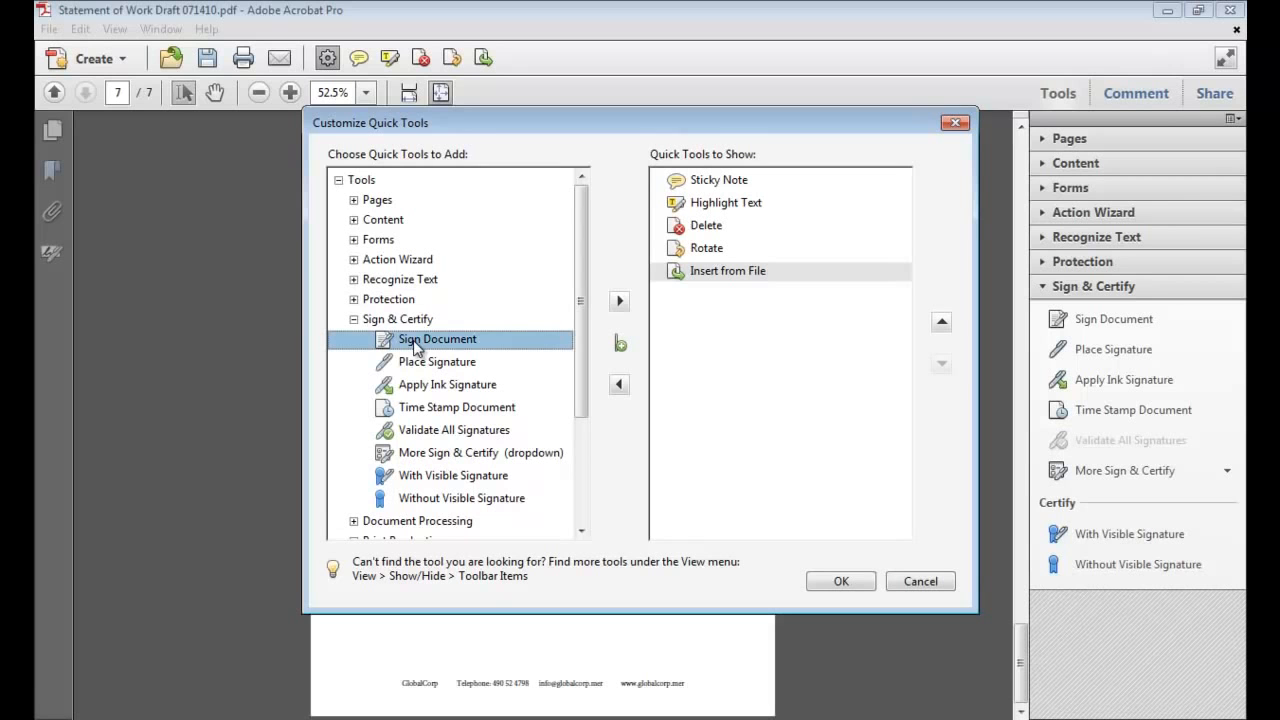
pyautogui.click(619, 301)
pyautogui.click(838, 582)
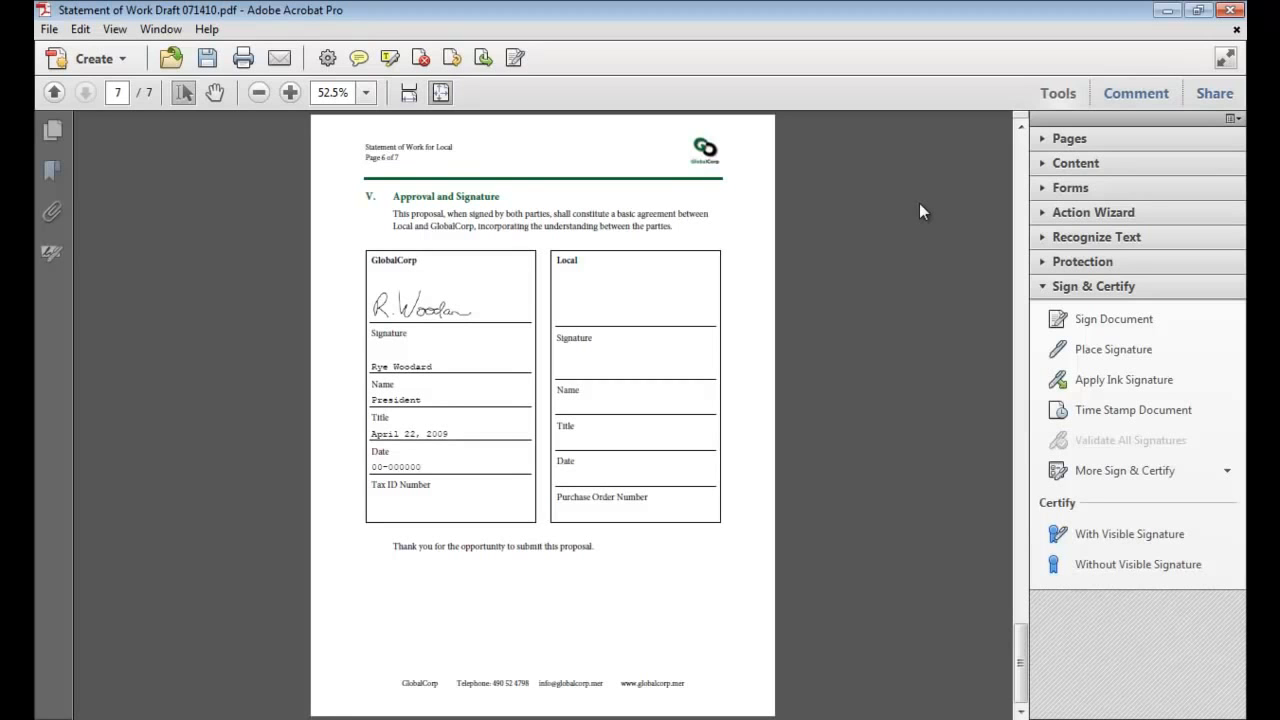
pyautogui.click(1187, 381)
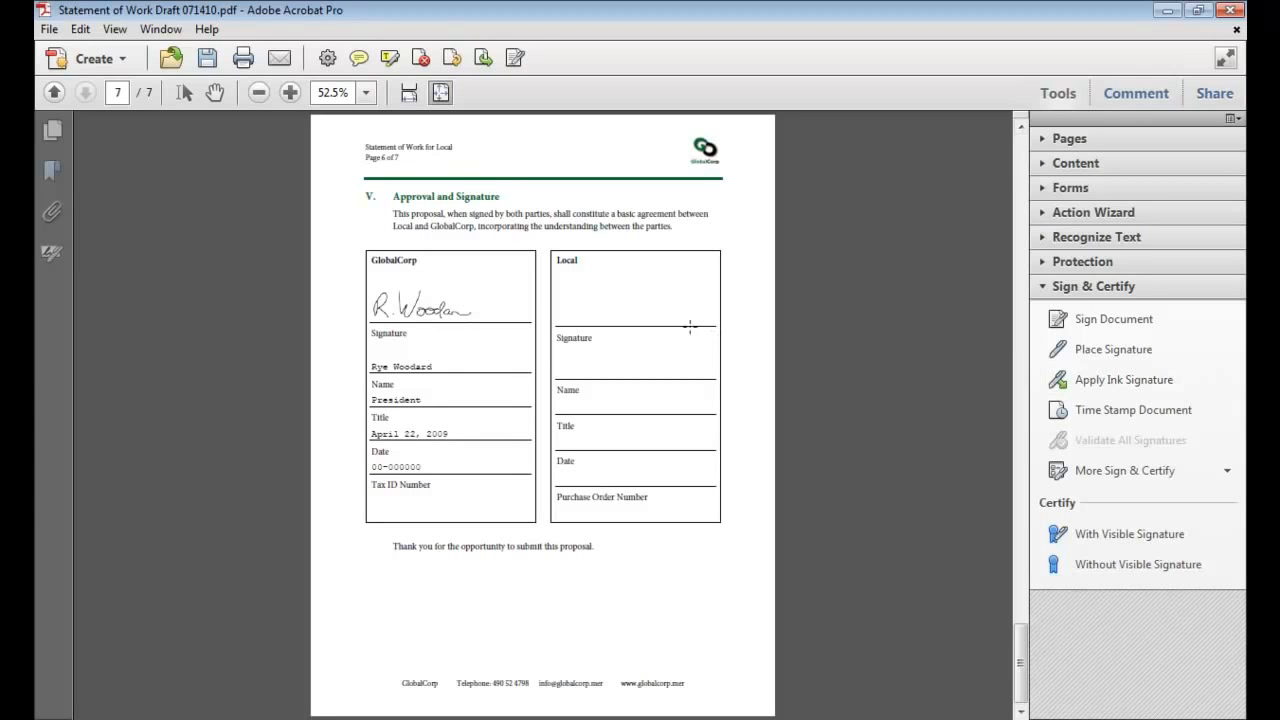
pyautogui.moveTo(561, 292)
pyautogui.mouseDown()
pyautogui.moveTo(561, 315)
pyautogui.moveTo(592, 298)
pyautogui.moveTo(596, 316)
pyautogui.moveTo(676, 310)
pyautogui.mouseUp()
pyautogui.click(183, 92)
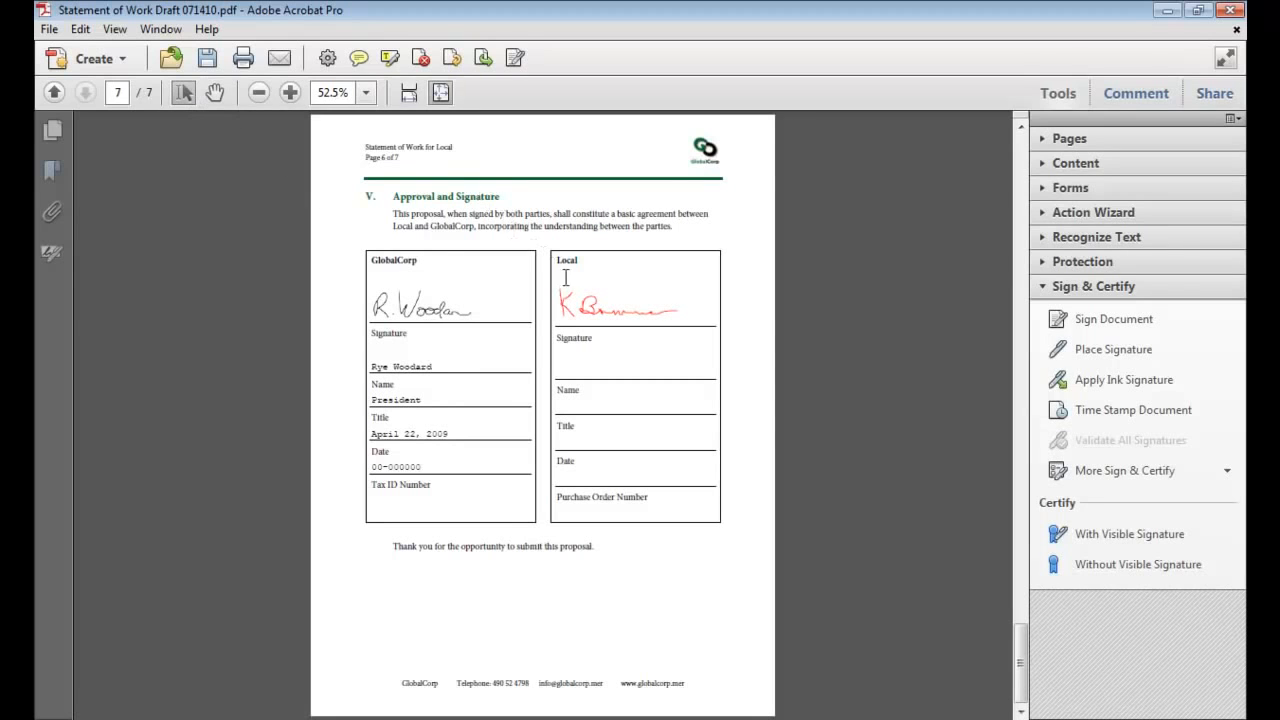
pyautogui.click(585, 303)
pyautogui.press('Delete')
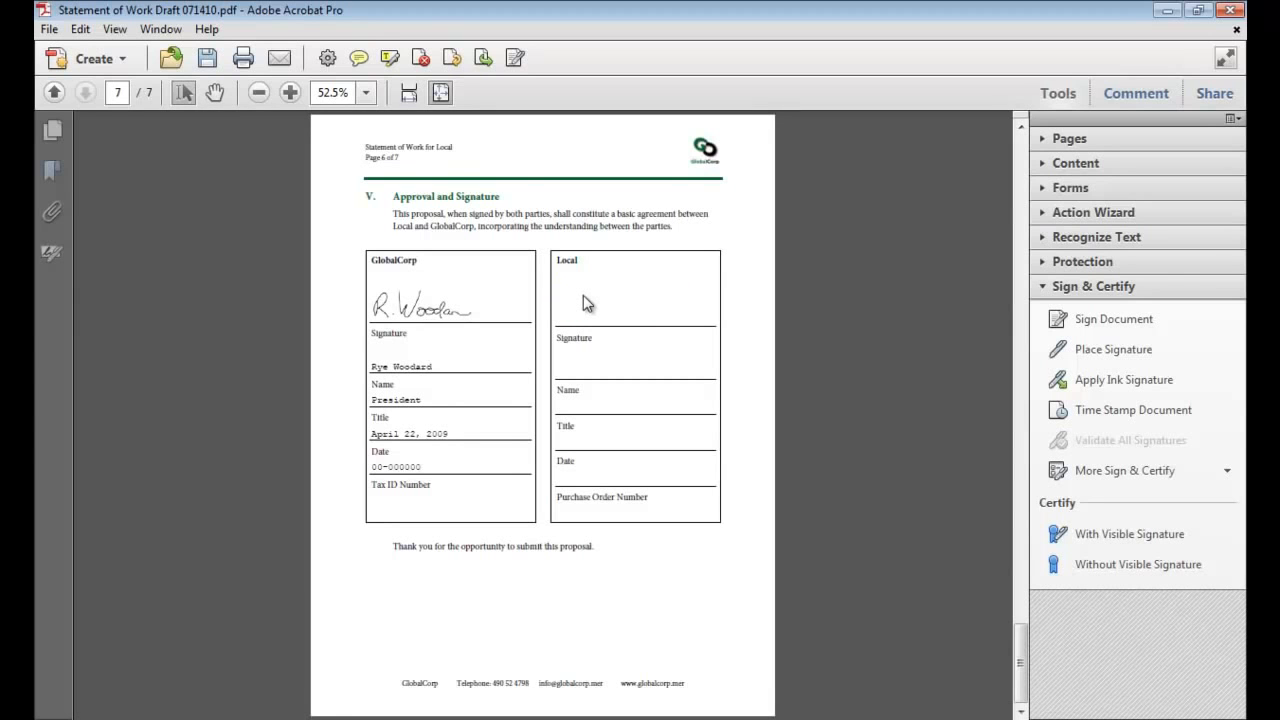
# Start Time Stamp Document, then cancel the default timestamp server setup.
pyautogui.click(1232, 403)
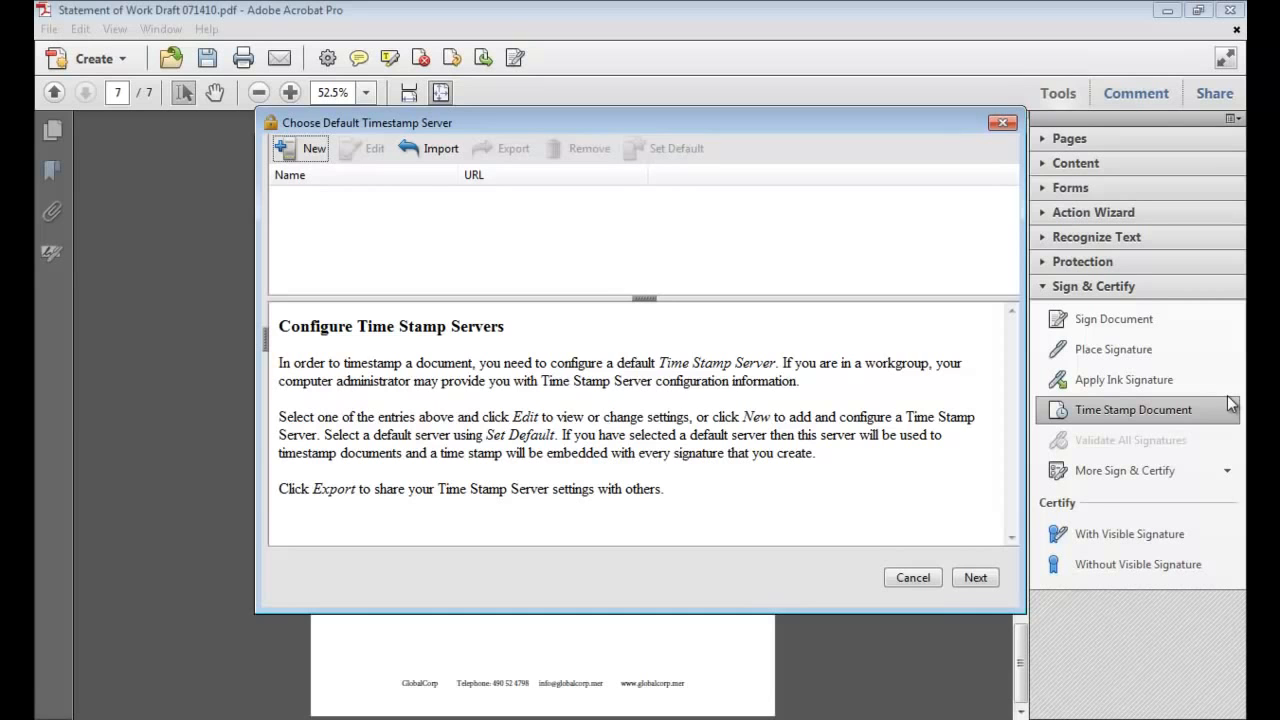
pyautogui.click(912, 578)
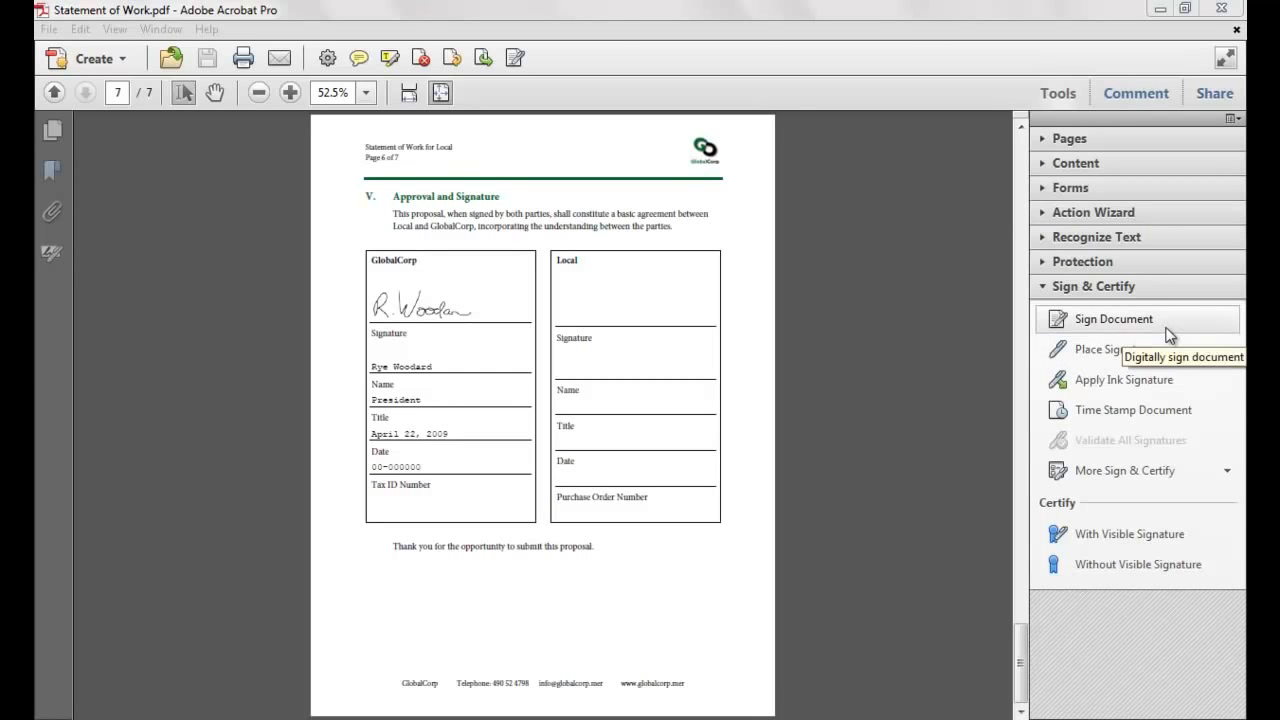
# Start Sign Document and draw the signature area above the Local signature line.
pyautogui.click(1169, 335)
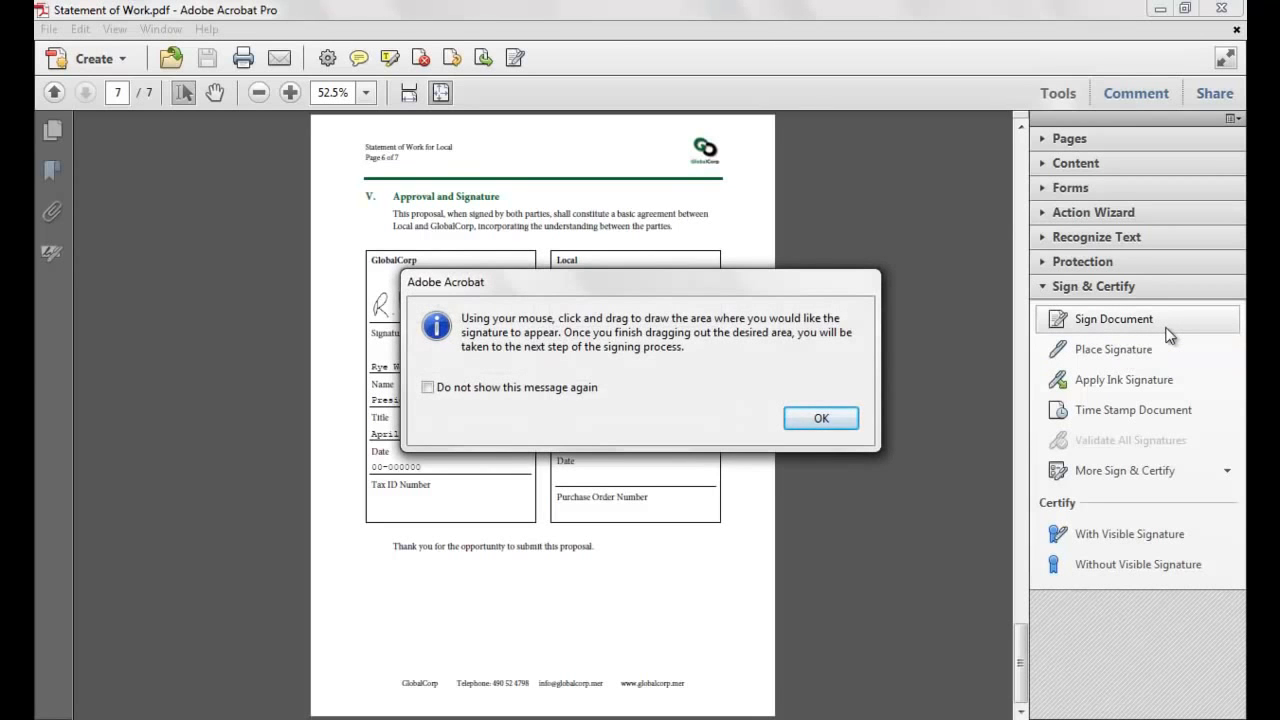
pyautogui.click(821, 419)
pyautogui.moveTo(560, 291); pyautogui.dragTo(708, 330)
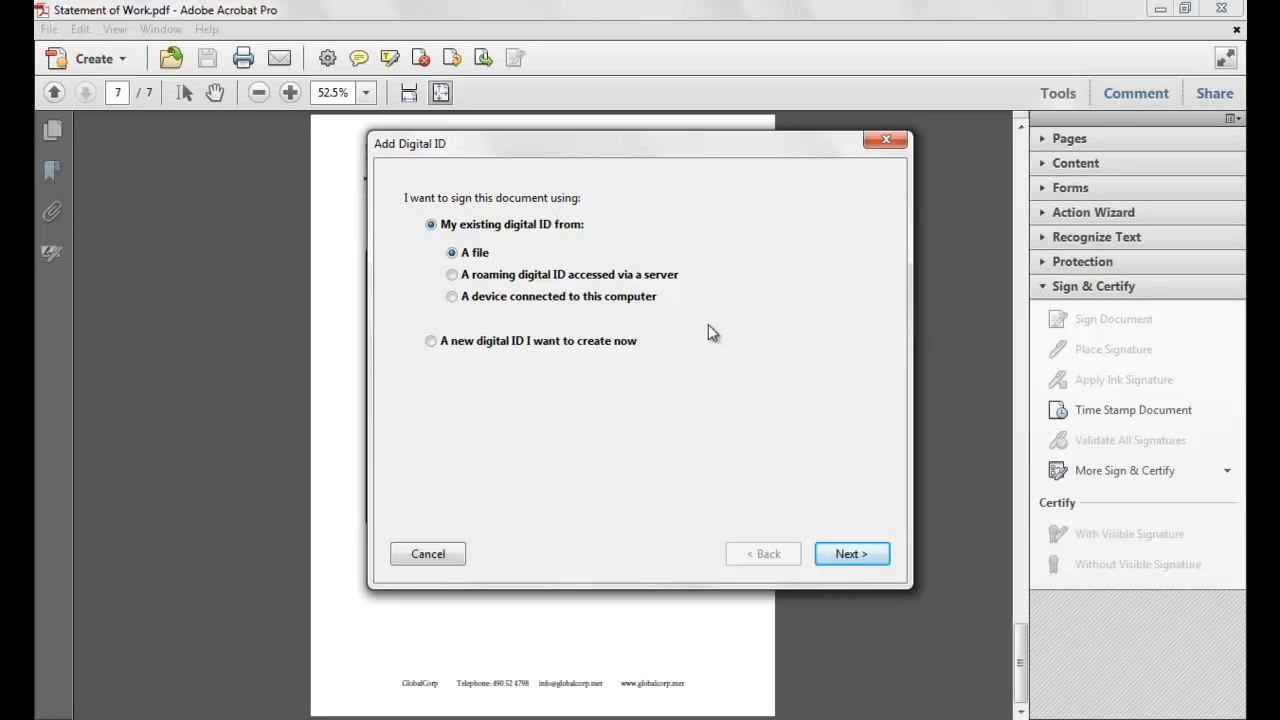
# Choose 'A new digital ID I want to create now' and continue to storage options.
pyautogui.click(633, 341)
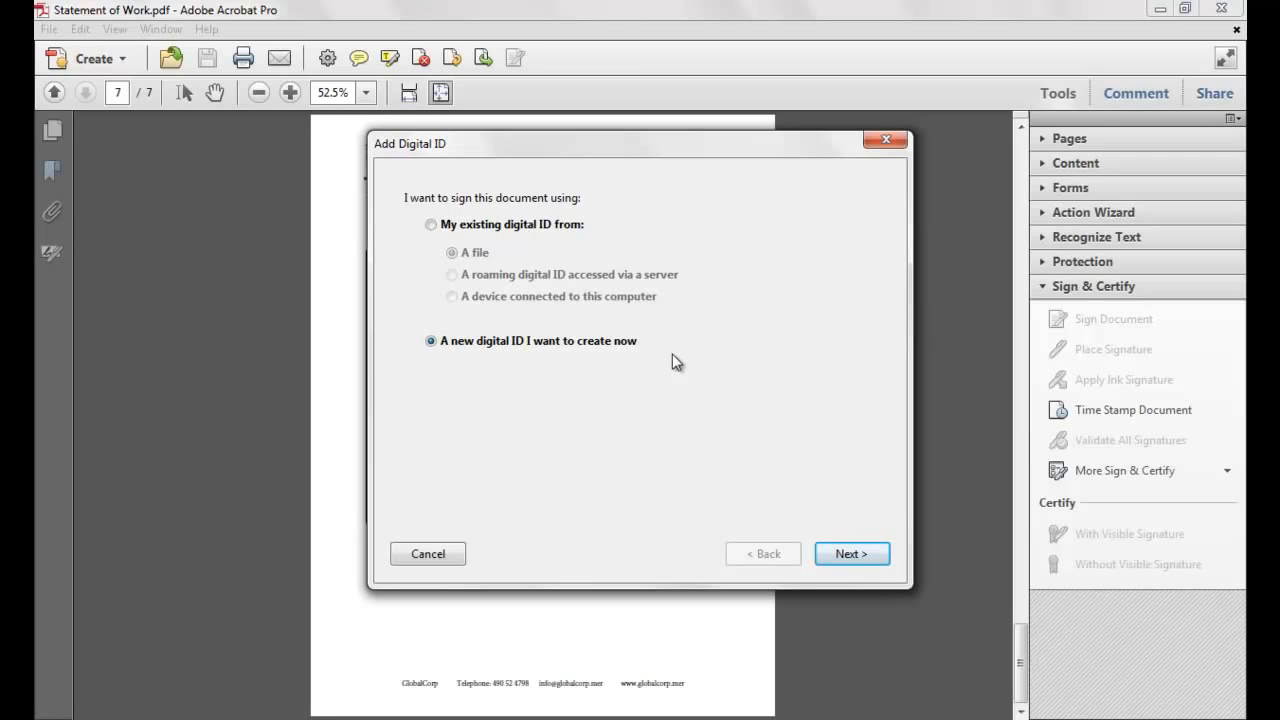
pyautogui.click(845, 553)
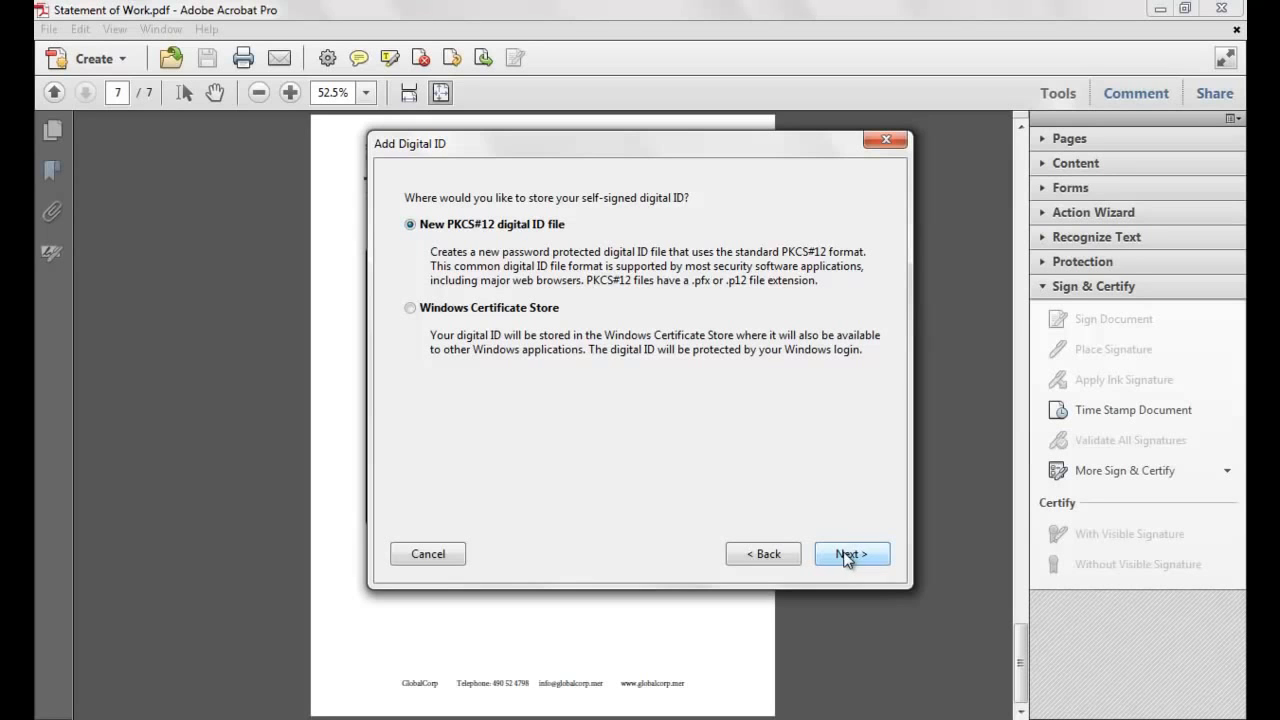
# Keep the PKCS#12 file; enter the signer's name, unit Facilities, organization Local, and e-mail.
pyautogui.click(862, 558)
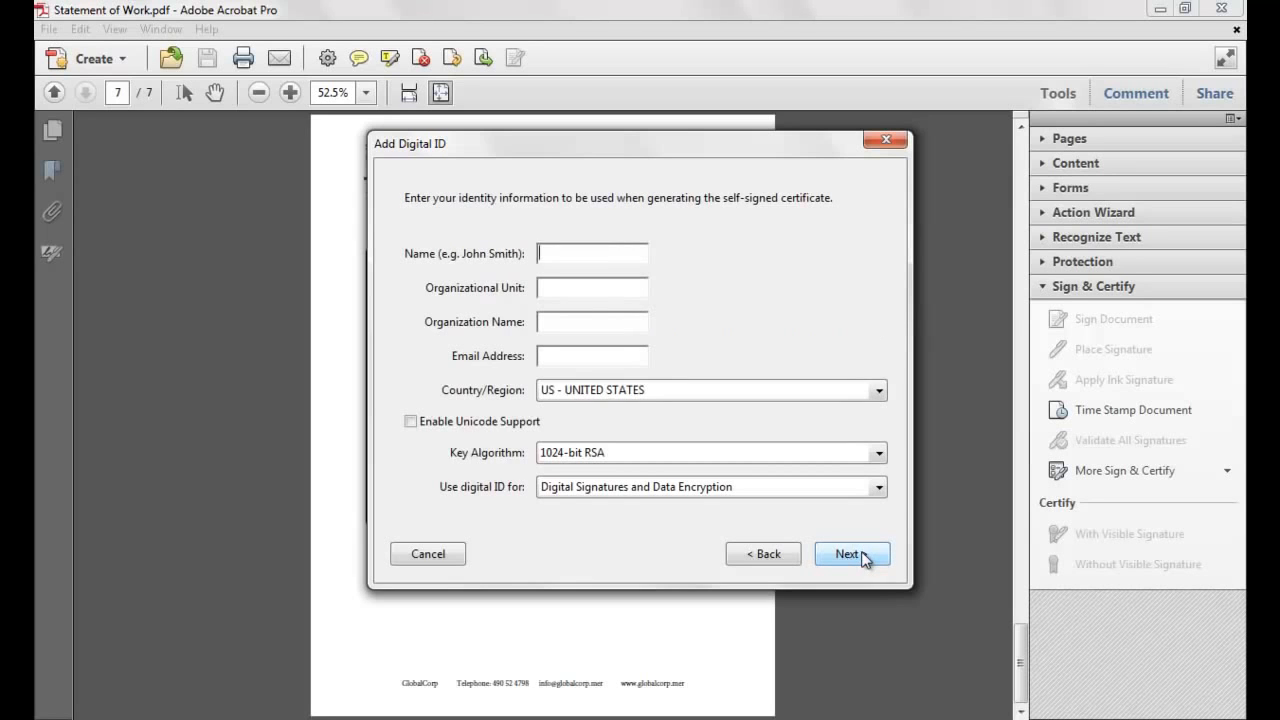
pyautogui.press('Tab')
pyautogui.write('Facilities')
pyautogui.press('Tab')
pyautogui.write('Local')
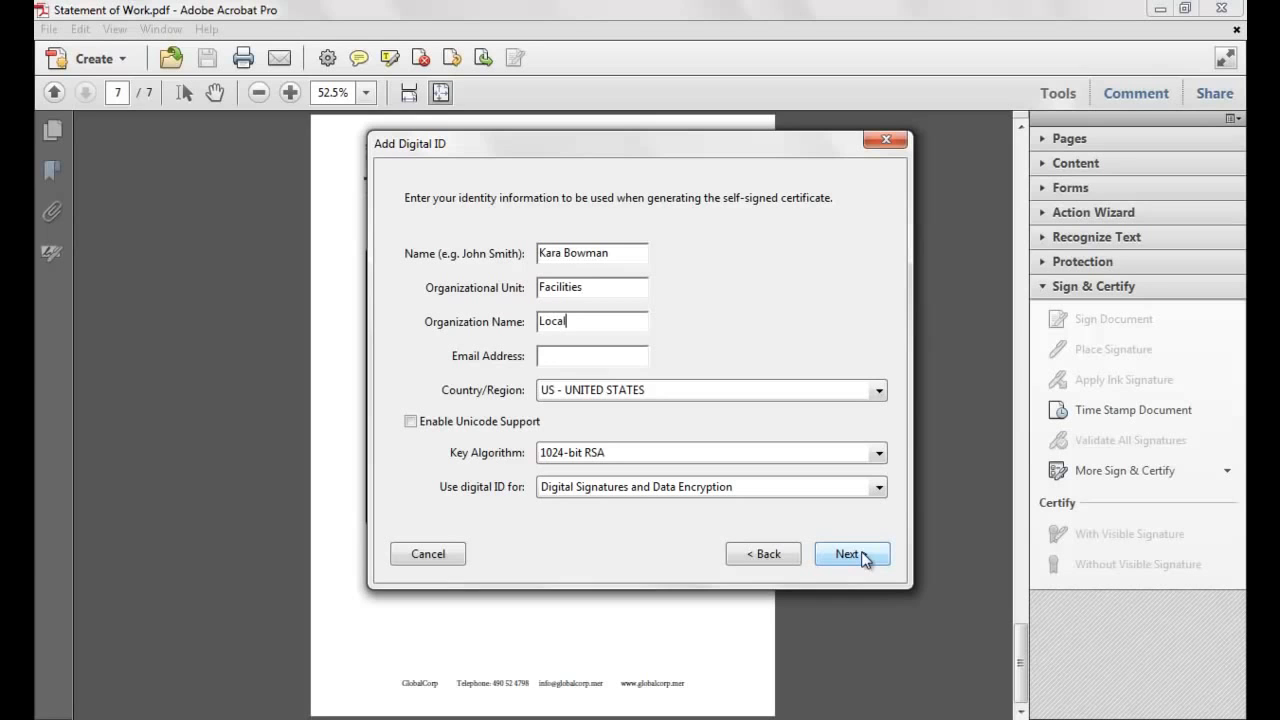
pyautogui.press('Tab')
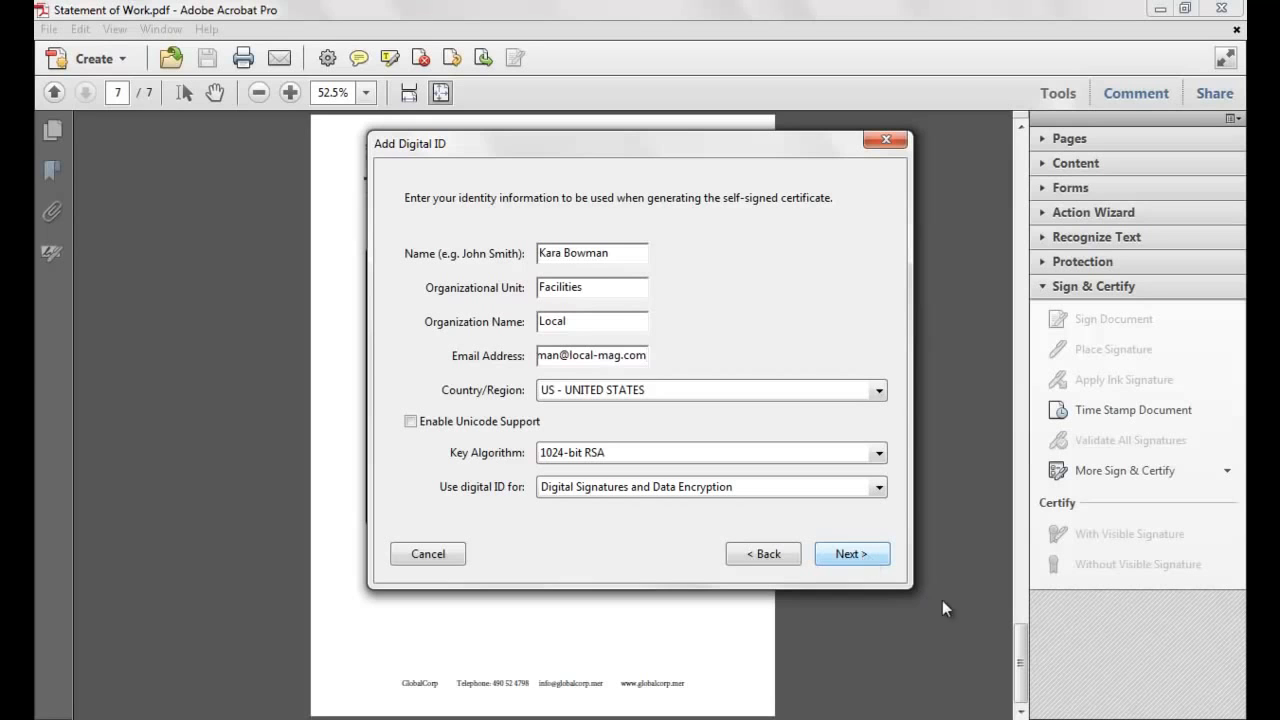
# Set and confirm a password for the new ID file, then finish creating it.
pyautogui.click(843, 556)
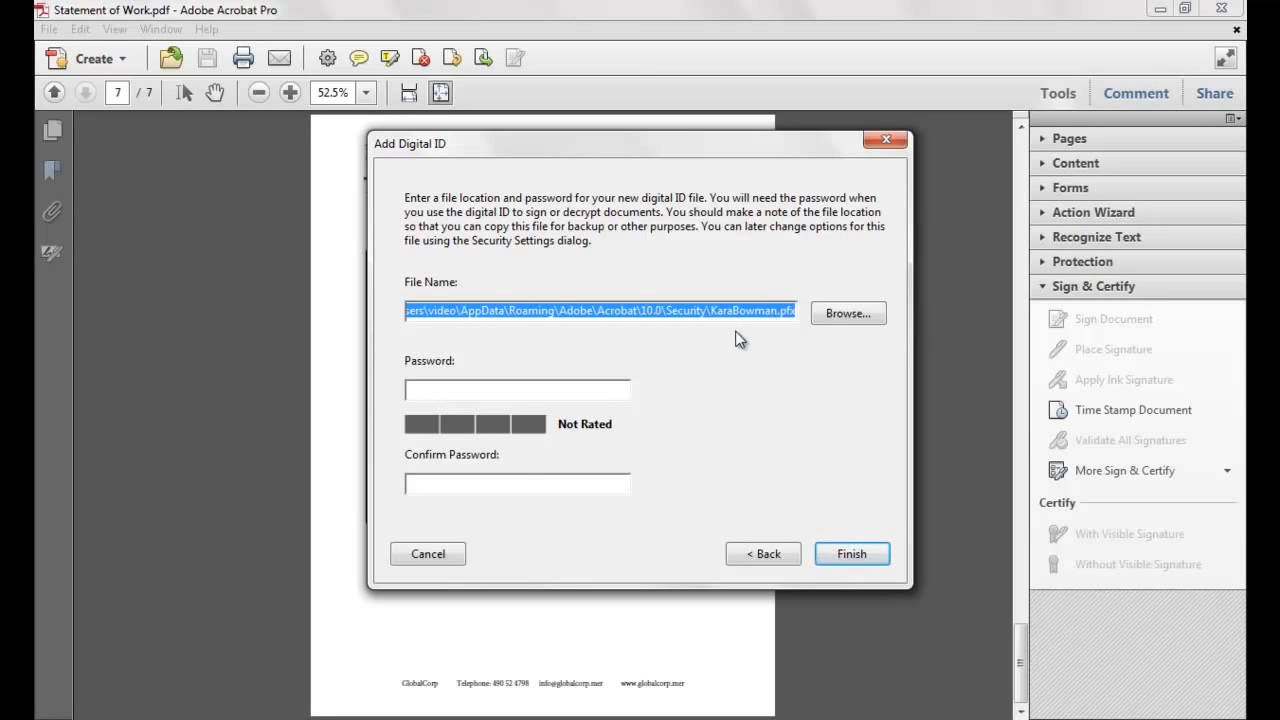
pyautogui.click(606, 386)
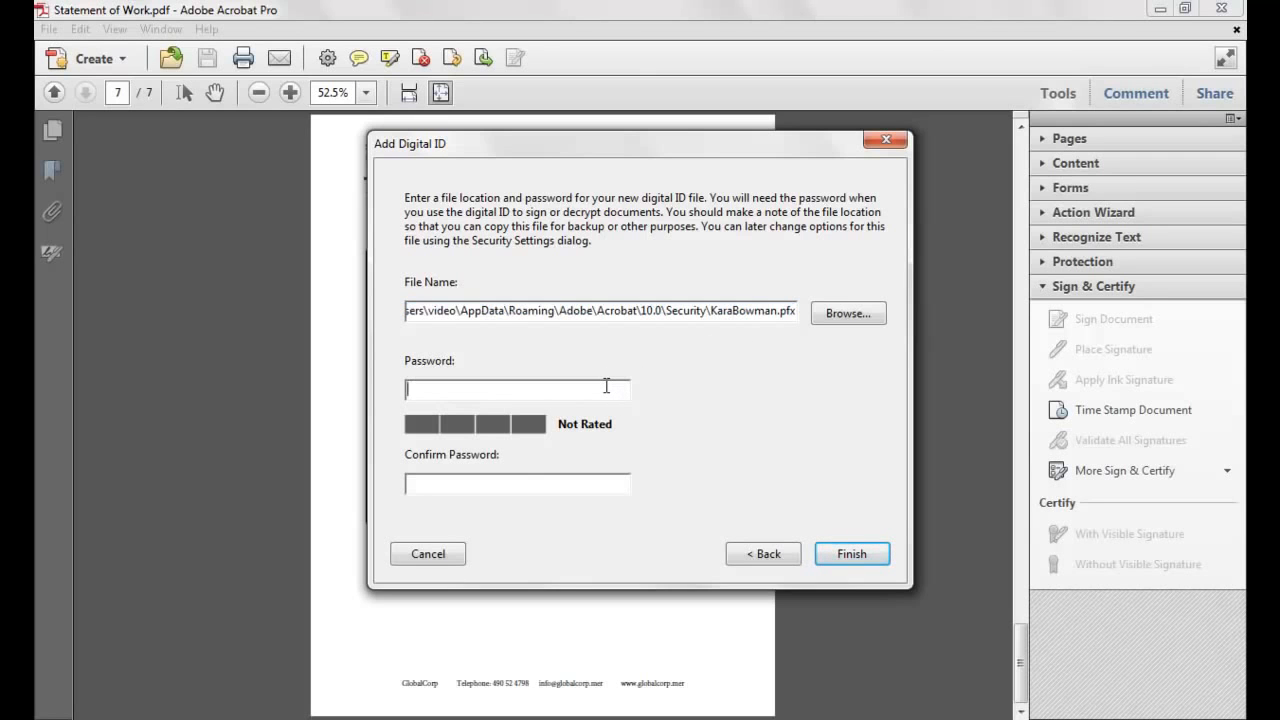
pyautogui.write('***')
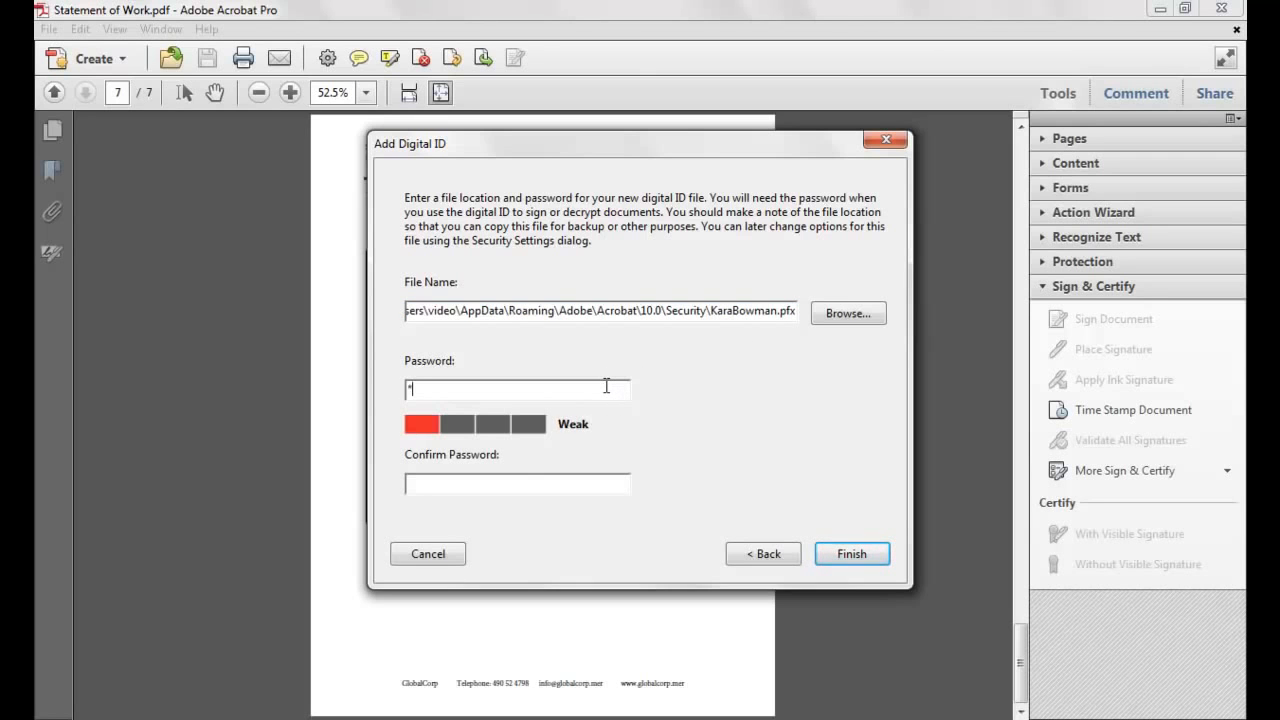
pyautogui.write('*****')
pyautogui.press('Tab')
pyautogui.write('*******')
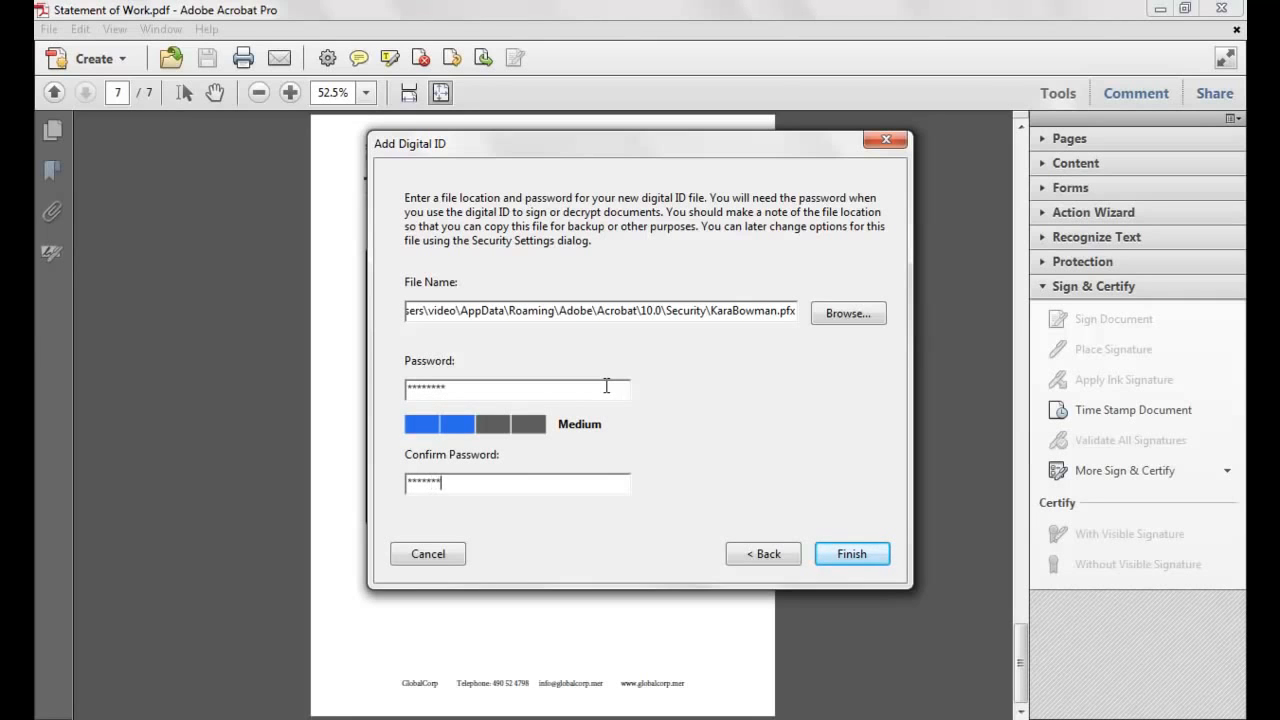
pyautogui.write('*')
pyautogui.click(846, 551)
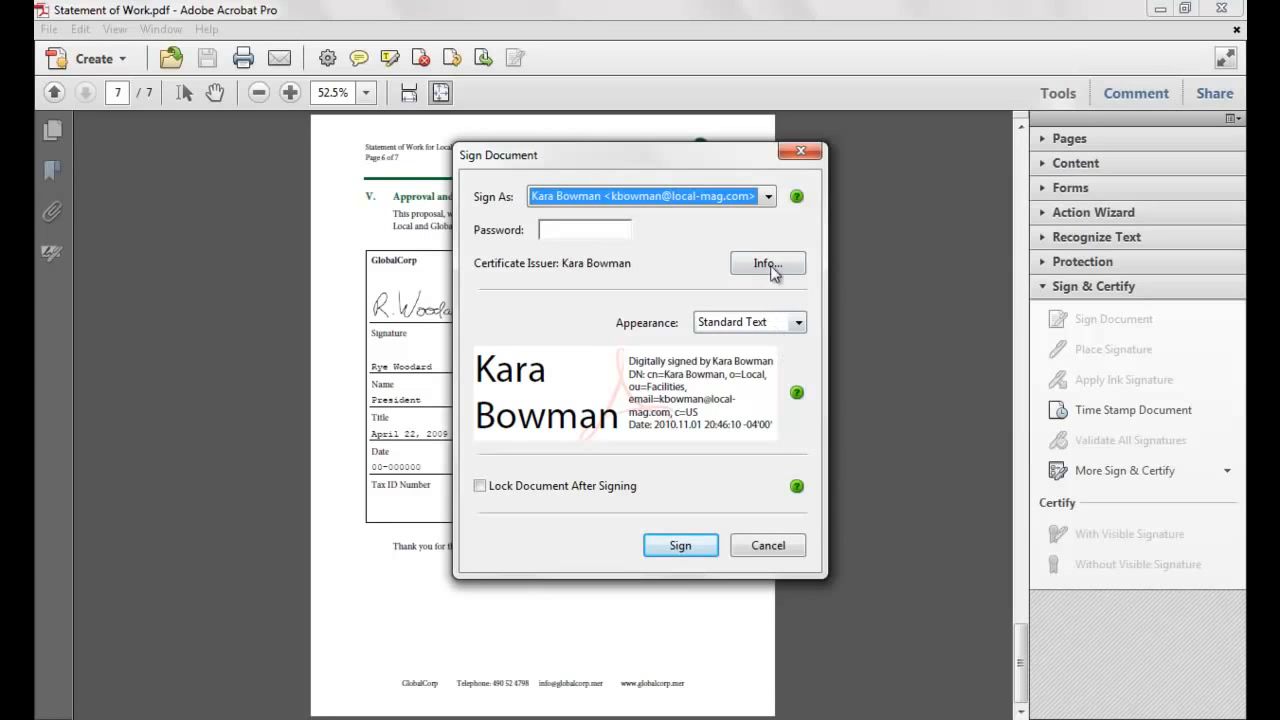
# Select the new self-signed ID under Sign As and enter its password.
pyautogui.click(768, 198)
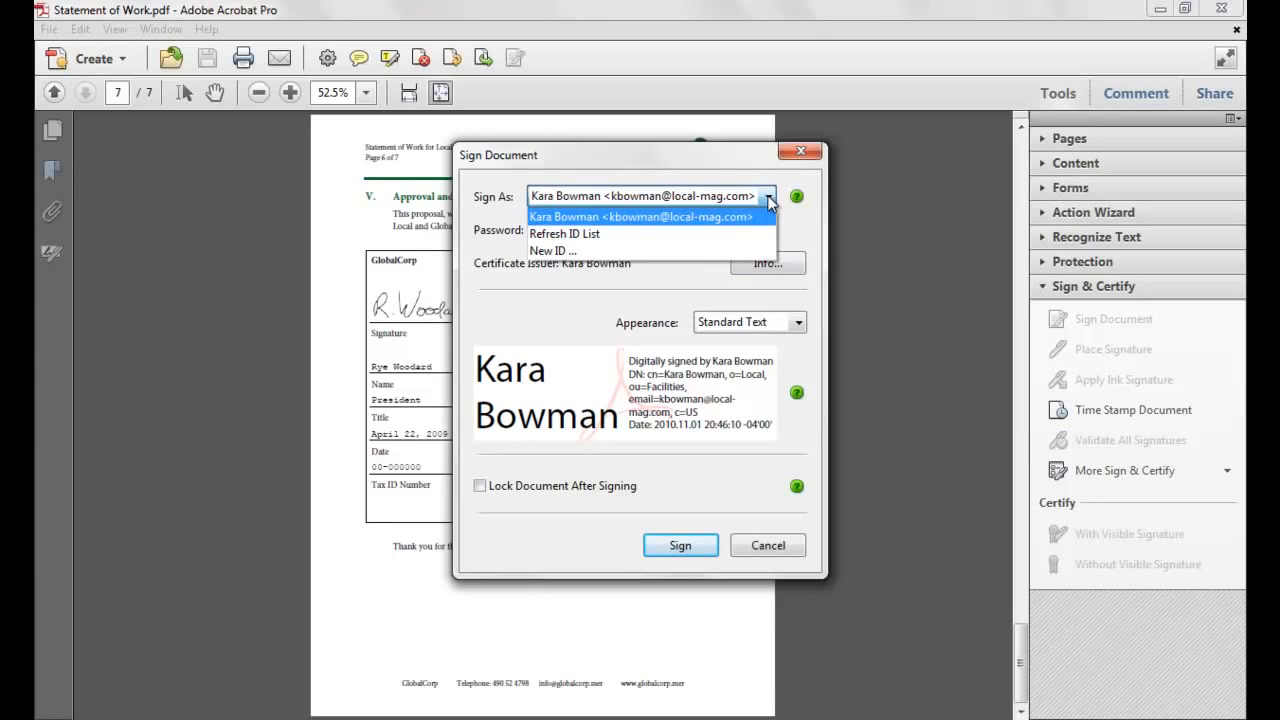
pyautogui.click(770, 200)
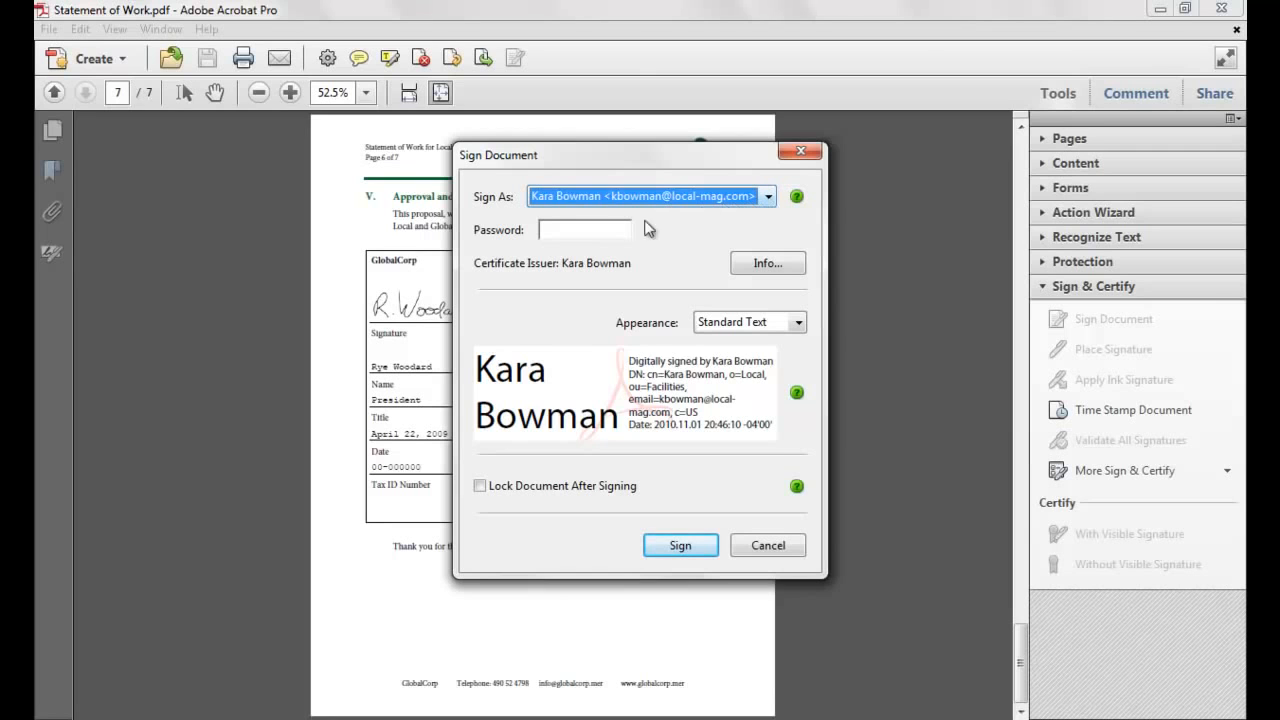
pyautogui.click(595, 231)
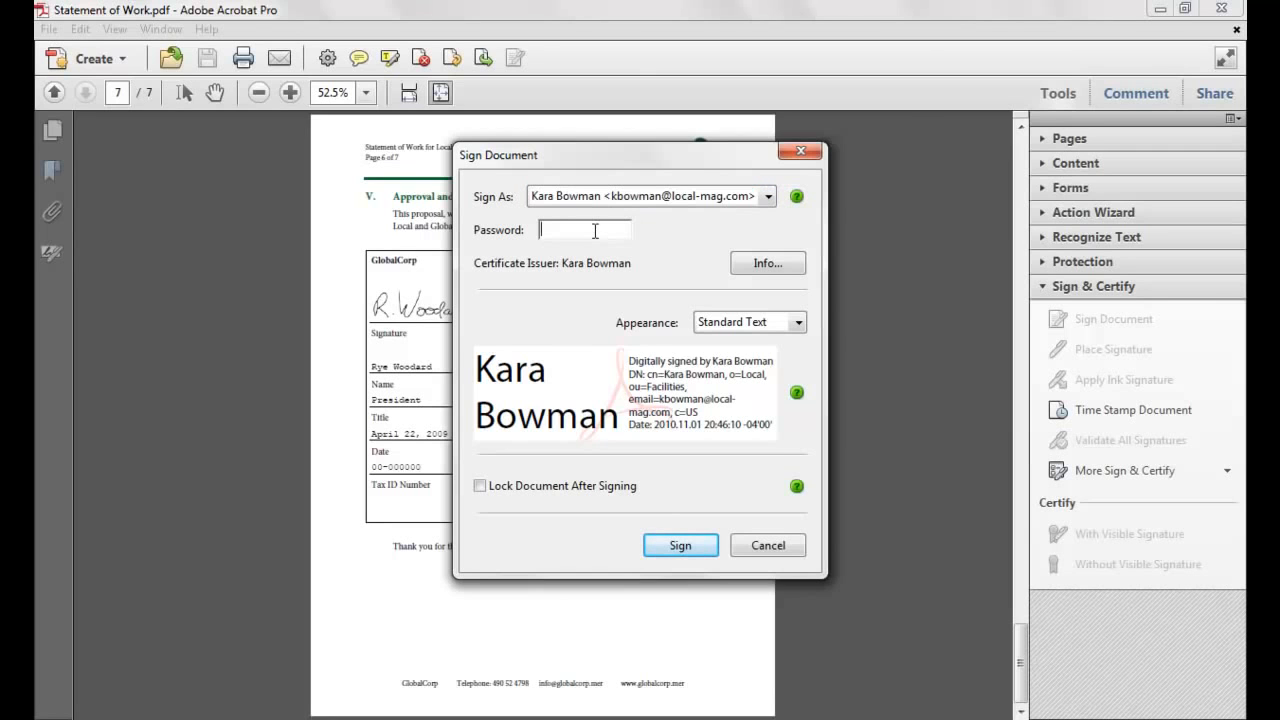
pyautogui.write('********')
# Sign the document and save it as 'Statement of Work_signed'.
pyautogui.click(664, 541)
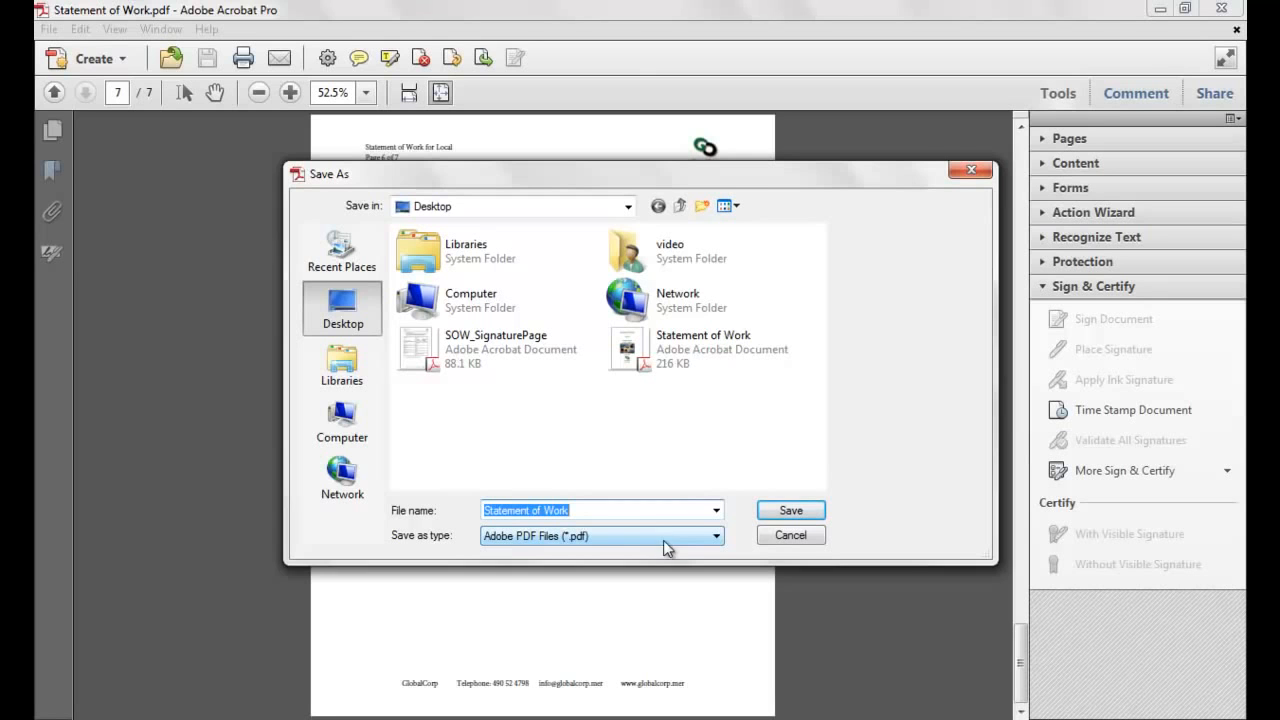
pyautogui.click(624, 512)
pyautogui.write('_signed')
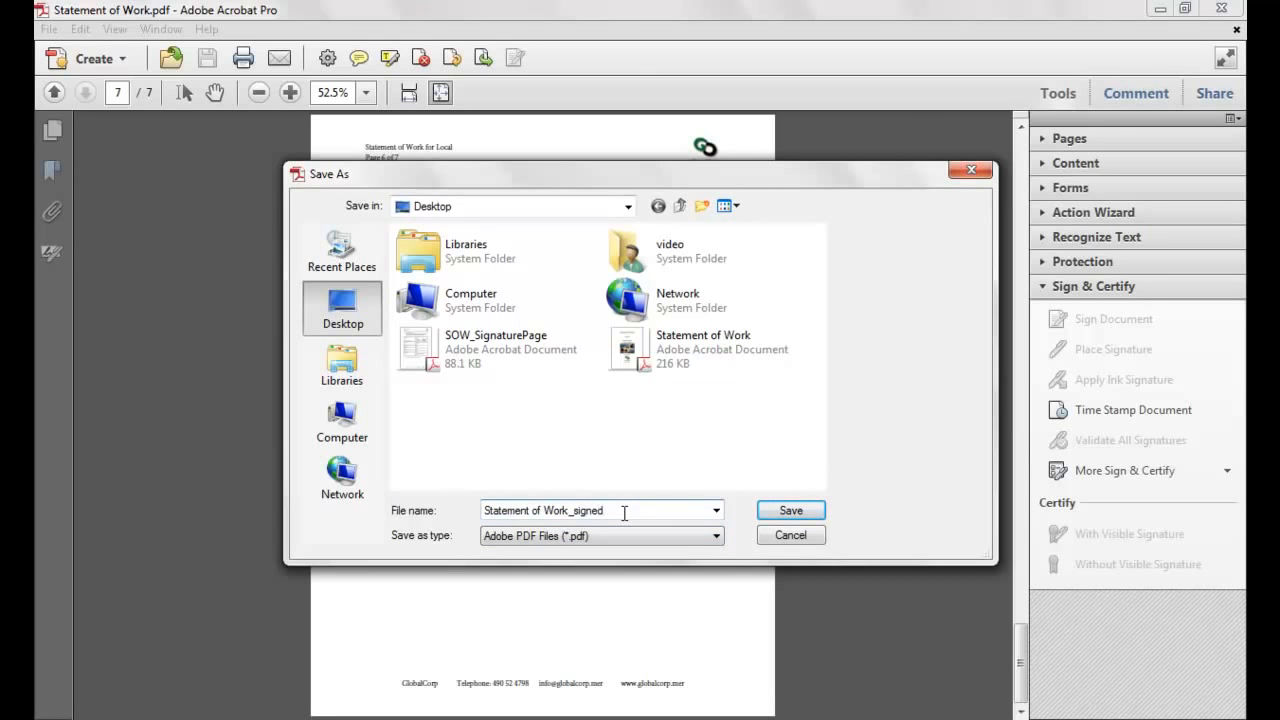
pyautogui.press('Return')
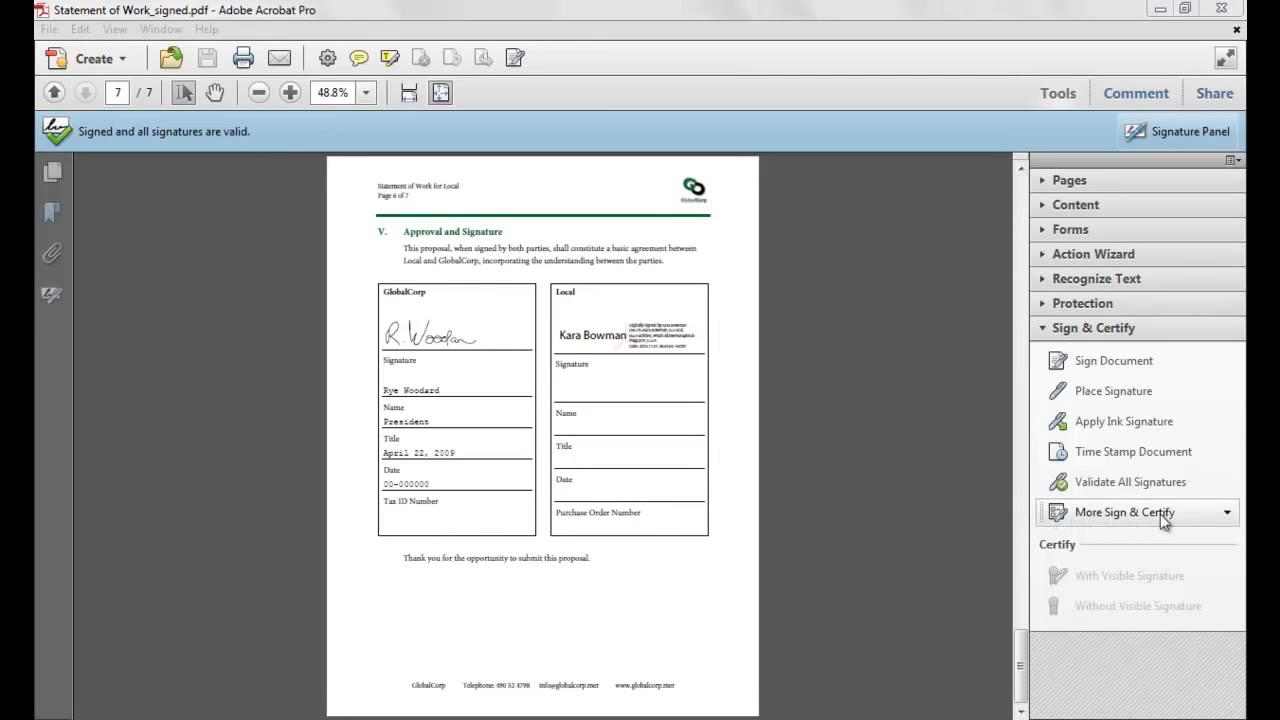
# Open the More Sign & Certify options, then dismiss them unused.
pyautogui.click(1222, 514)
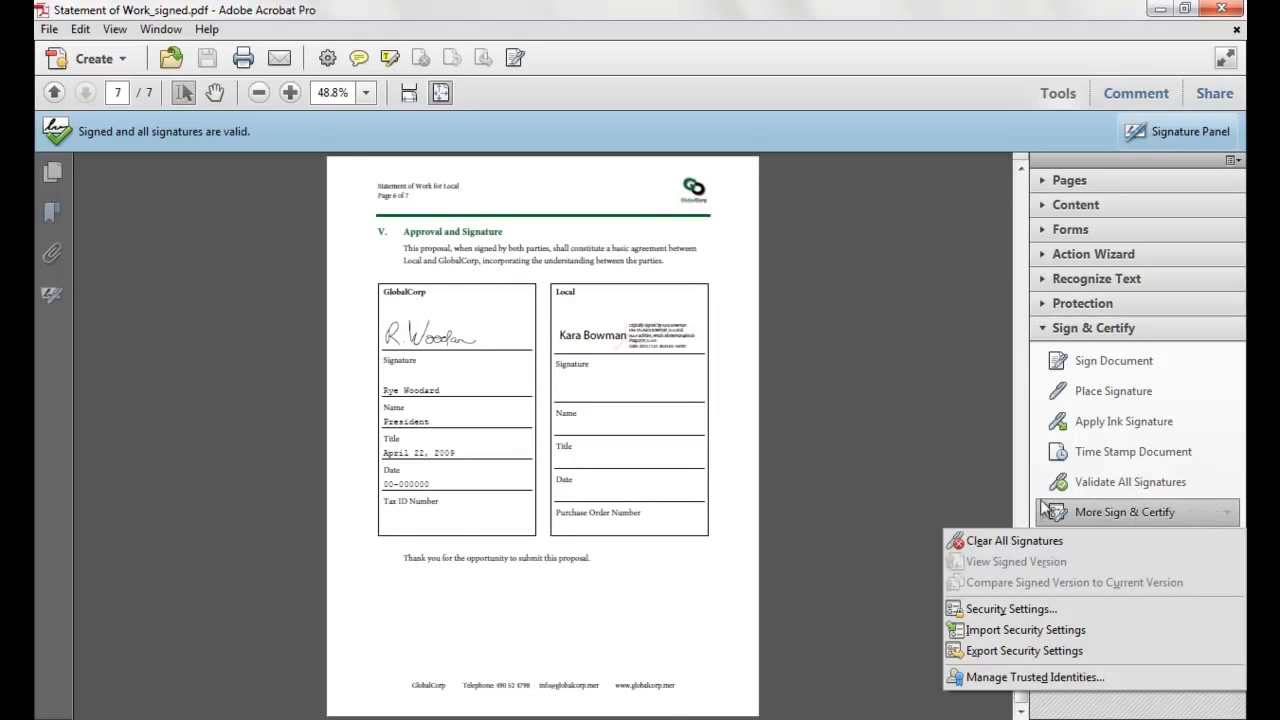
pyautogui.click(962, 498)
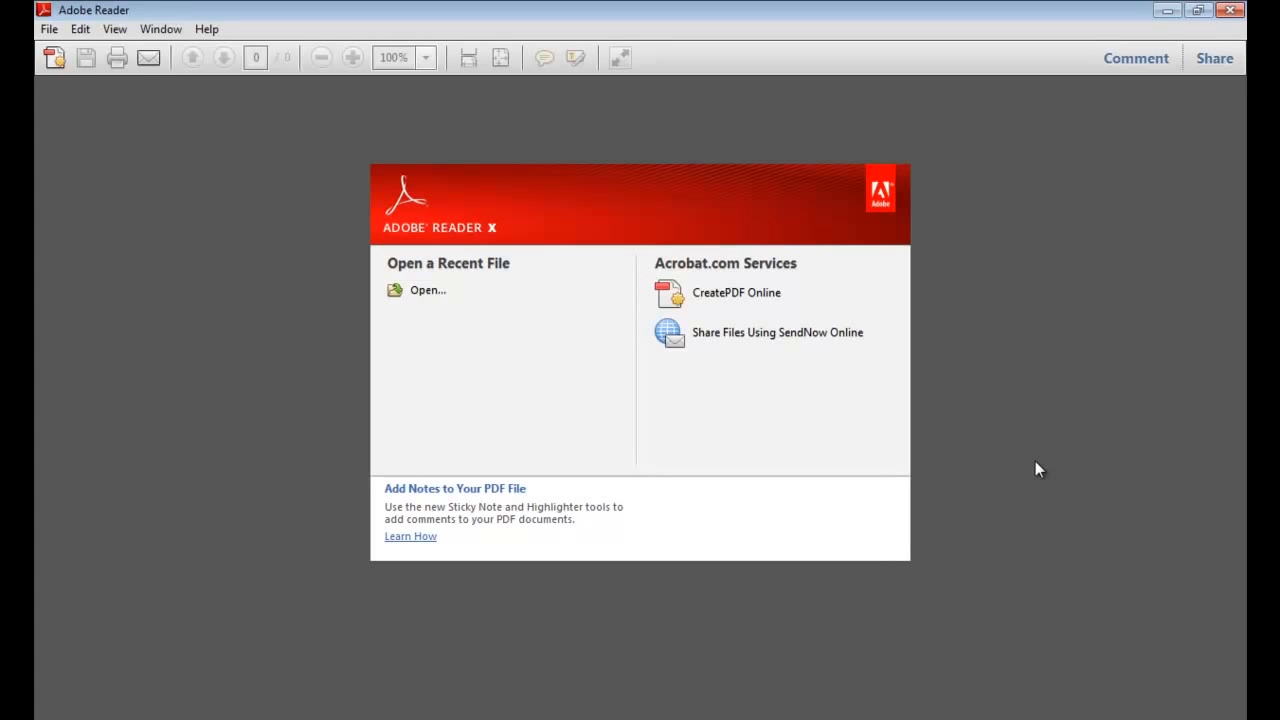
# Open SOW_SignaturePage.pdf from the Desktop in Adobe Reader.
pyautogui.click(493, 282)
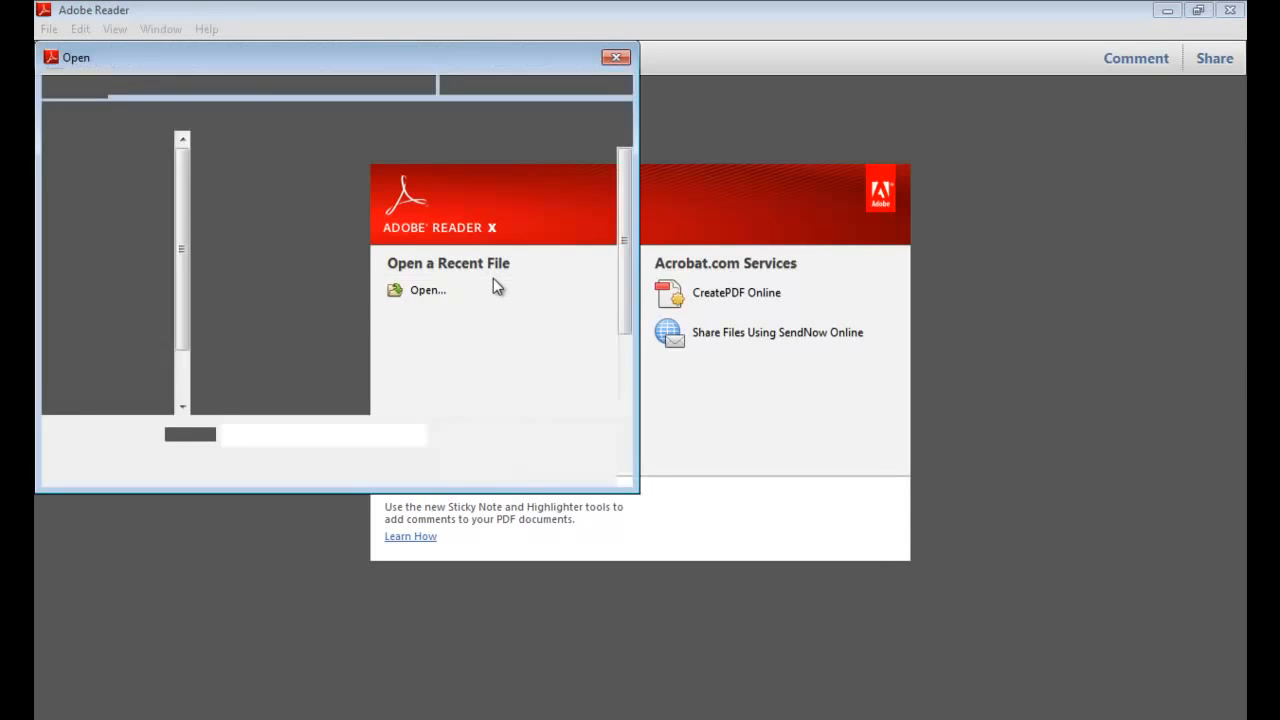
pyautogui.click(418, 394)
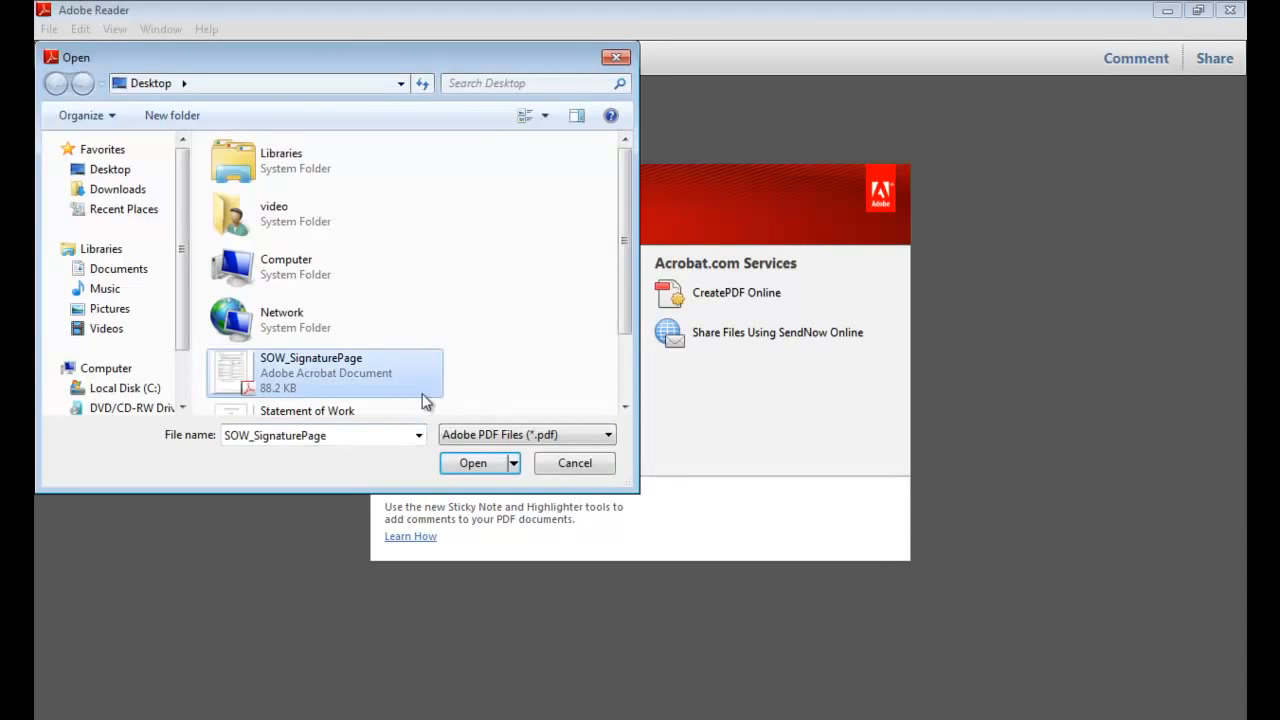
pyautogui.click(462, 462)
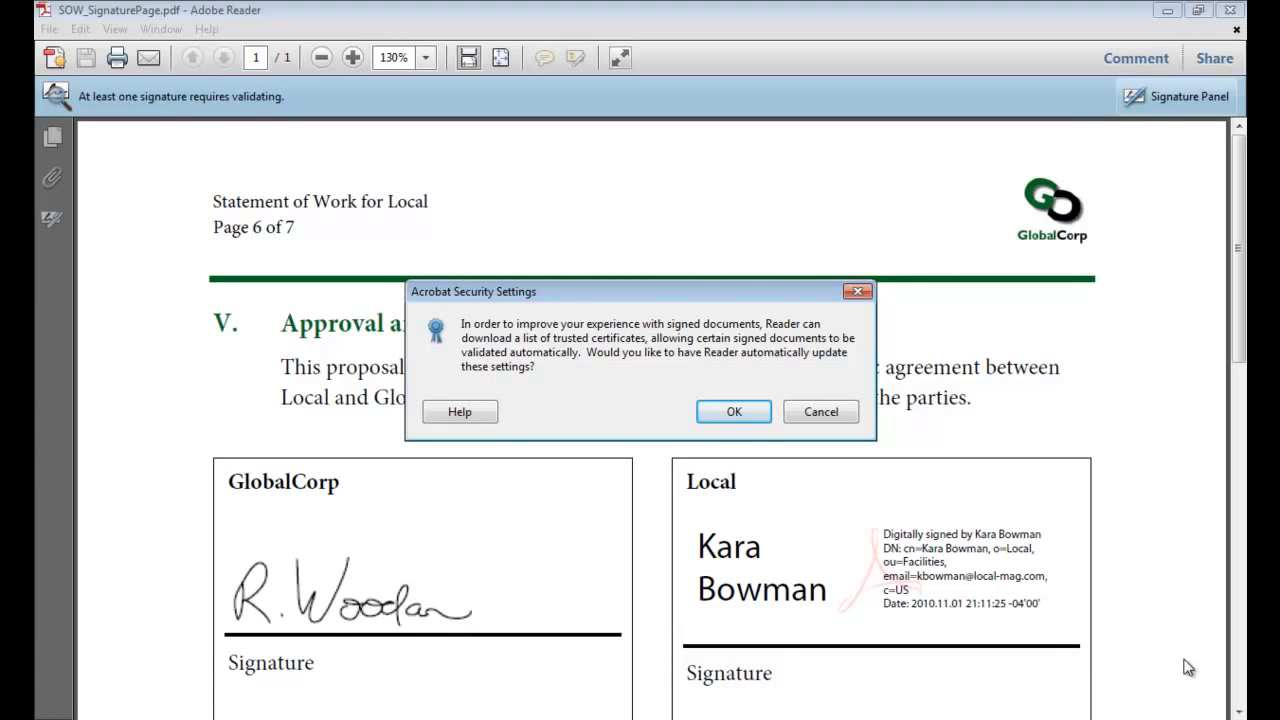
# Accept the Acrobat Security Settings prompt to allow automatic updates of trusted certificates.
pyautogui.click(737, 410)
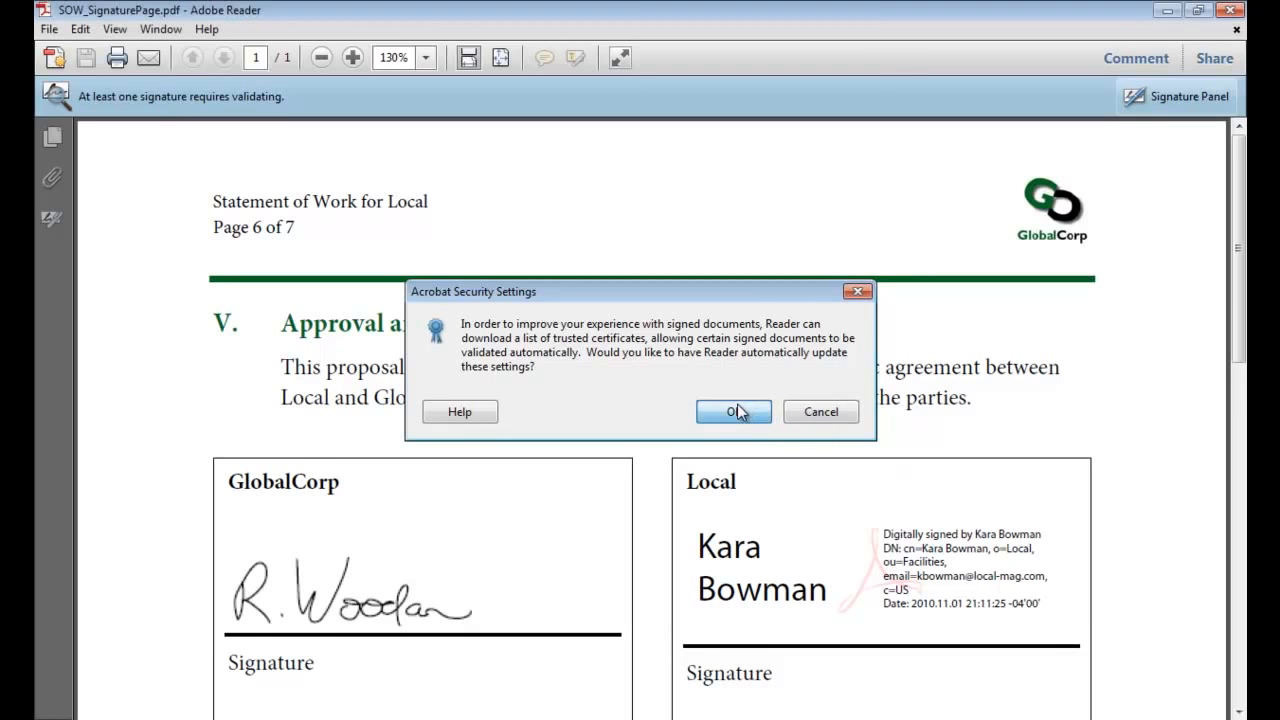